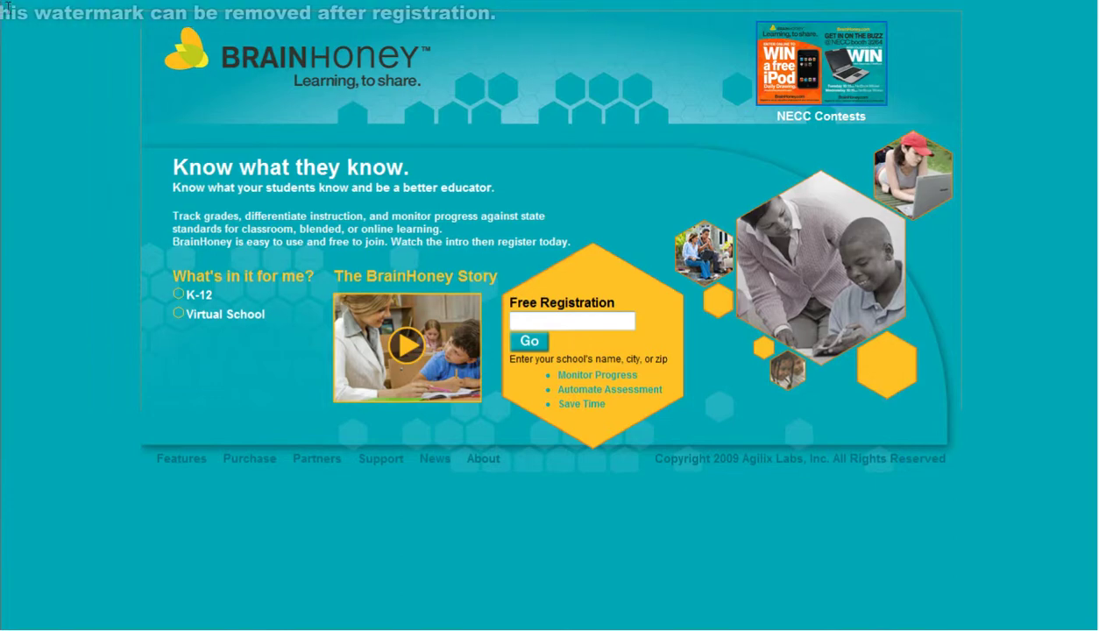
- Replace the zip code search with 'Agilix' and pick Agilix High from the results
{"action": "type", "text": "52117"}
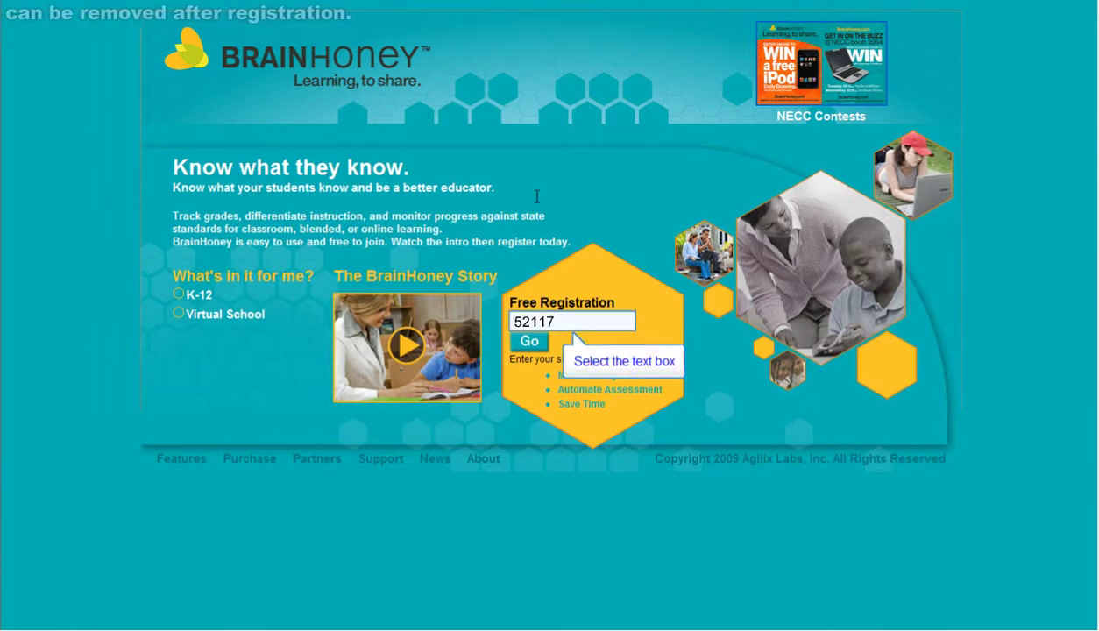
{"action": "left_click", "coordinate": [566, 320]}
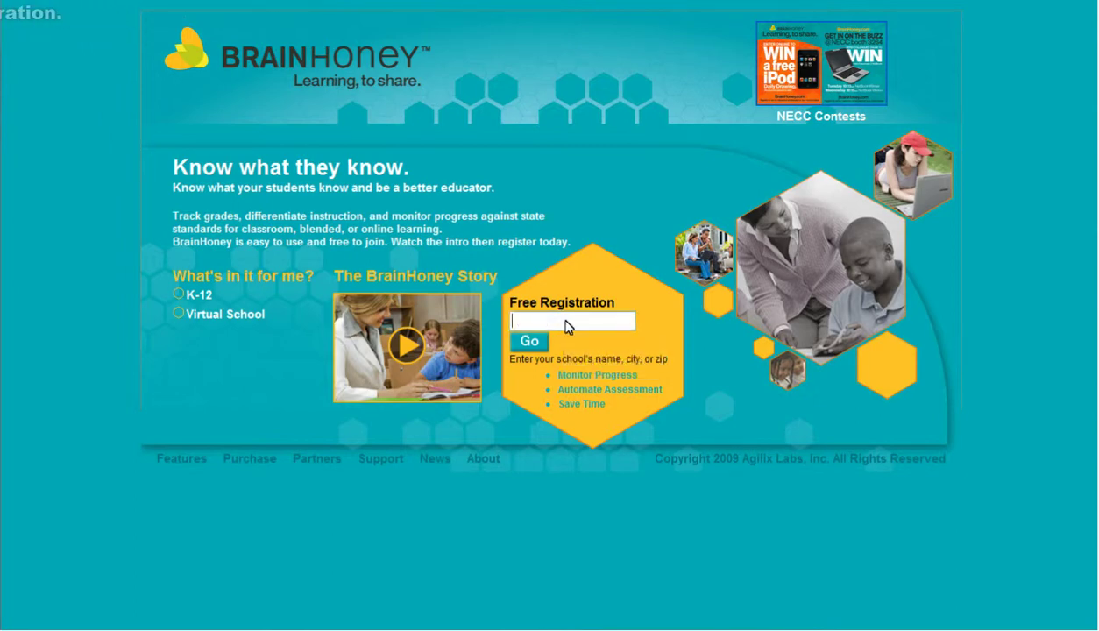
{"action": "type", "text": "Agilix"}
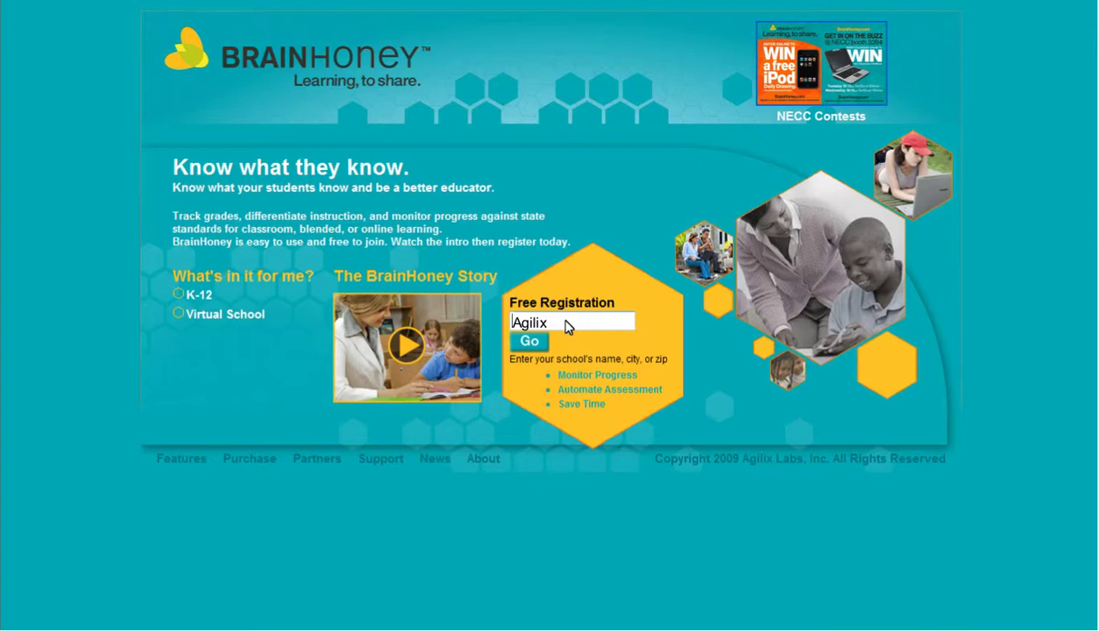
{"action": "left_click", "coordinate": [526, 343]}
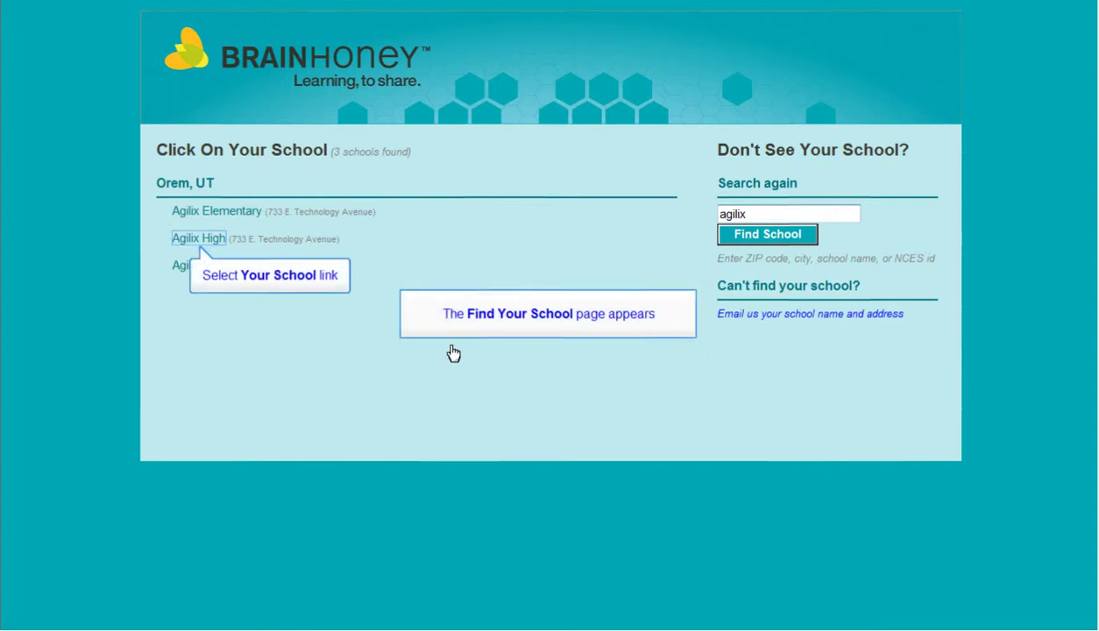
{"action": "left_click", "coordinate": [217, 245]}
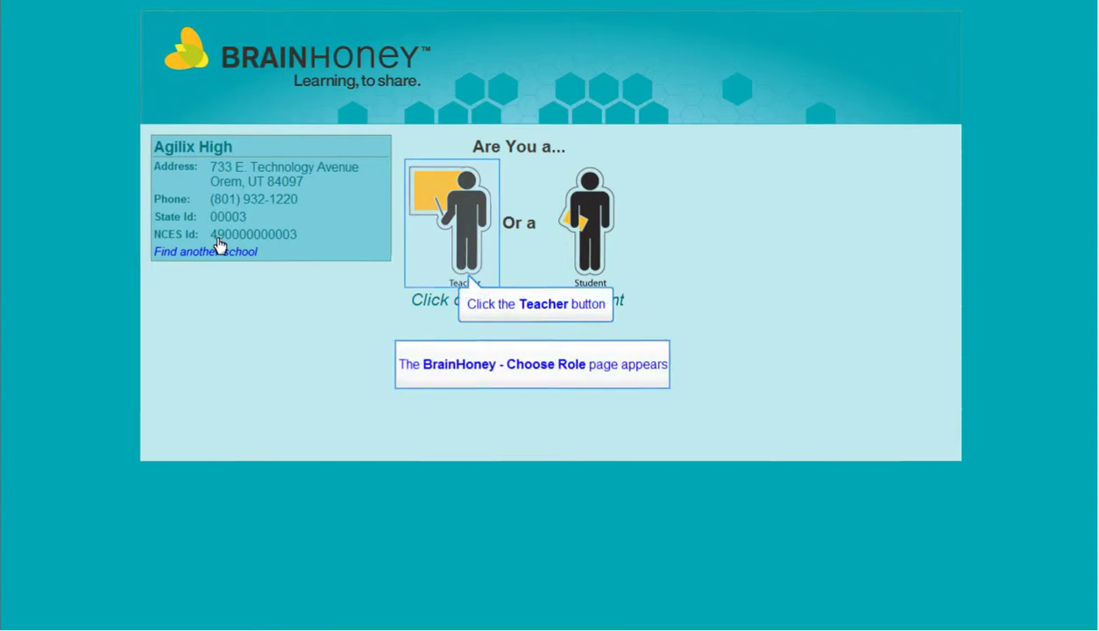
- Register as a teacher, accept the terms, enter your first name, last name and e-mail, and sign in
{"action": "left_click", "coordinate": [464, 228]}
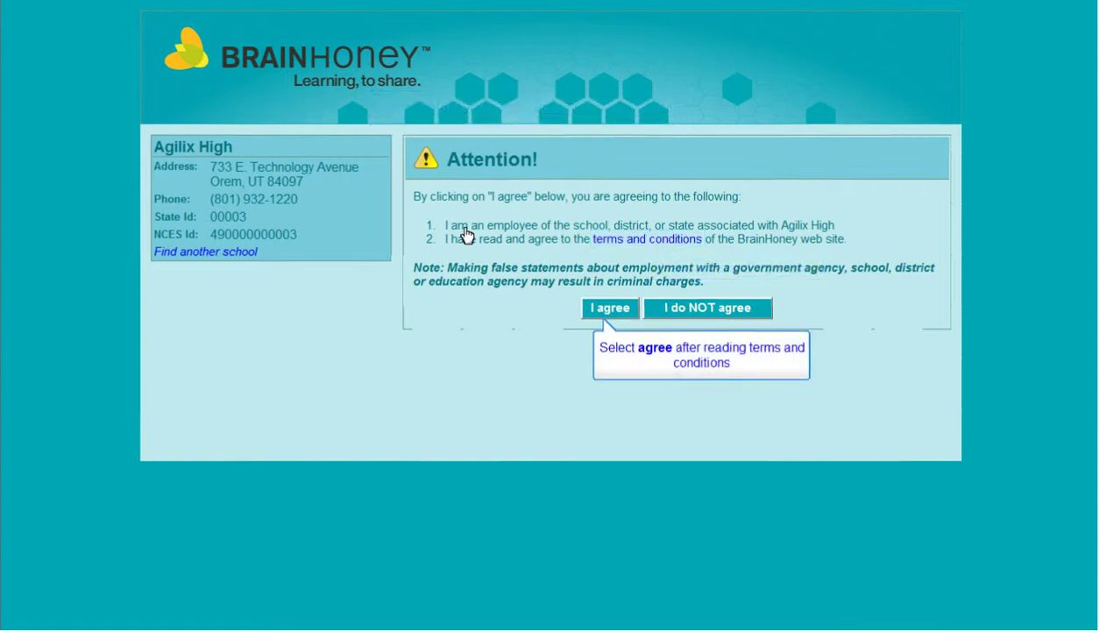
{"action": "left_click", "coordinate": [610, 307]}
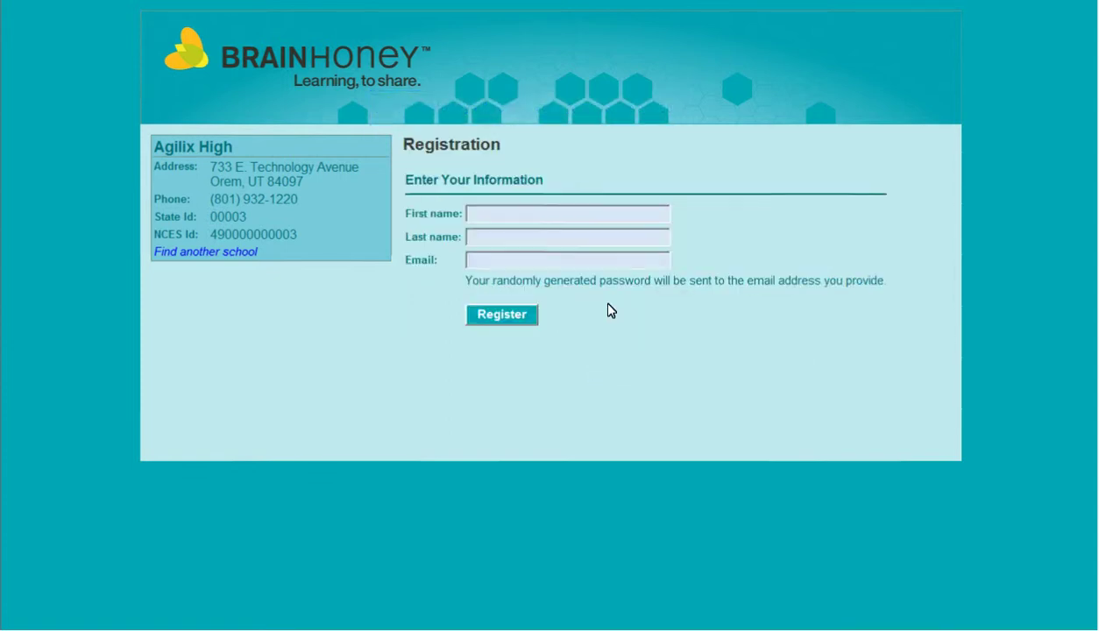
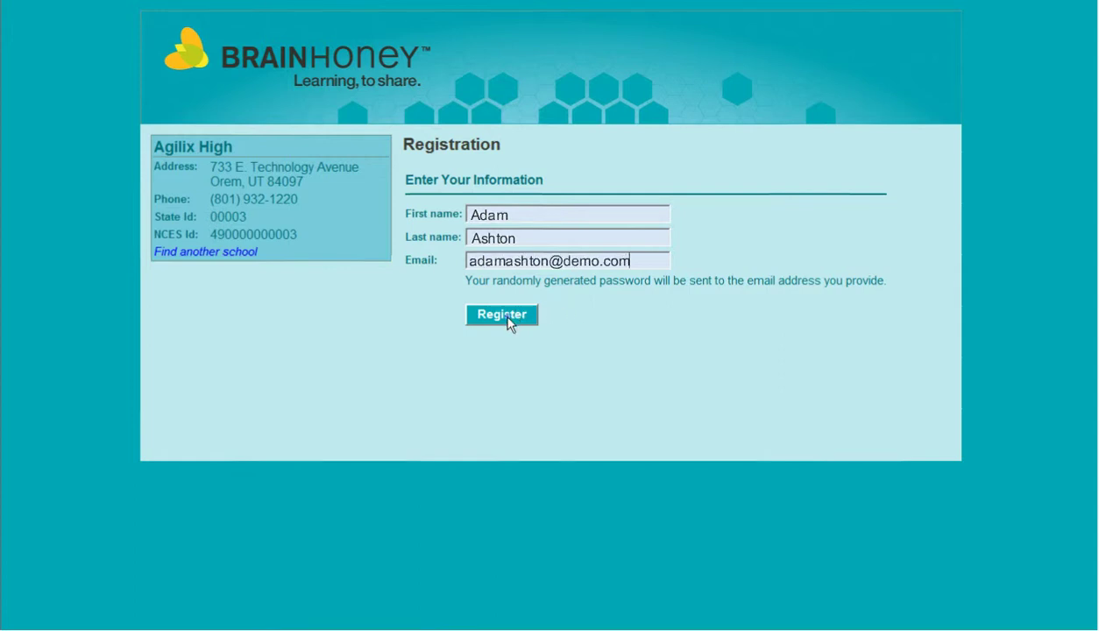
{"action": "left_click", "coordinate": [510, 317]}
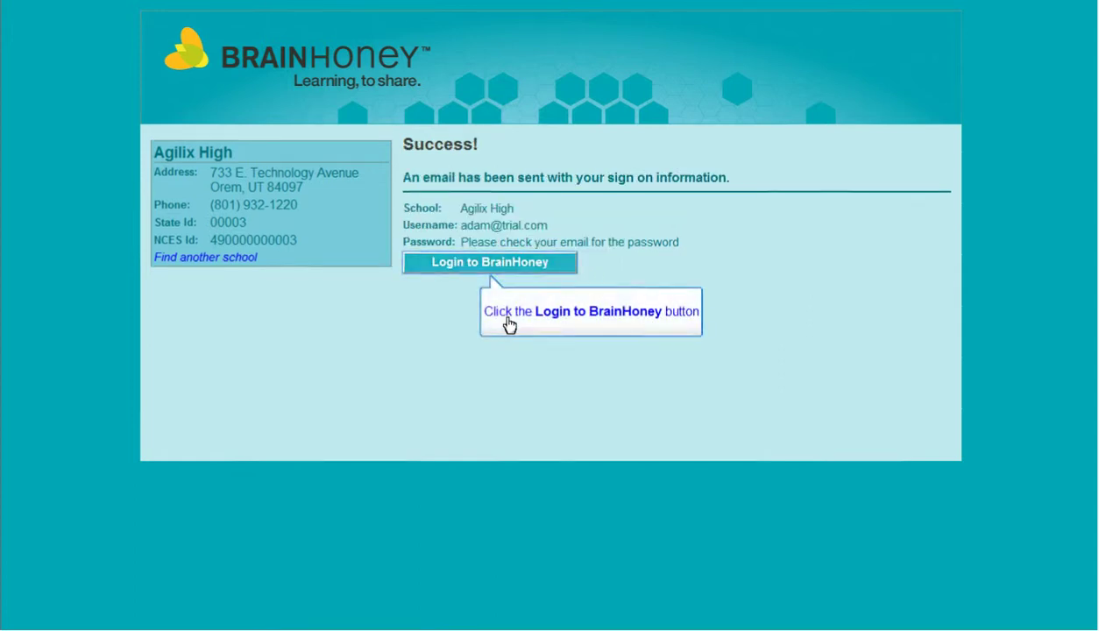
{"action": "left_click", "coordinate": [502, 266]}
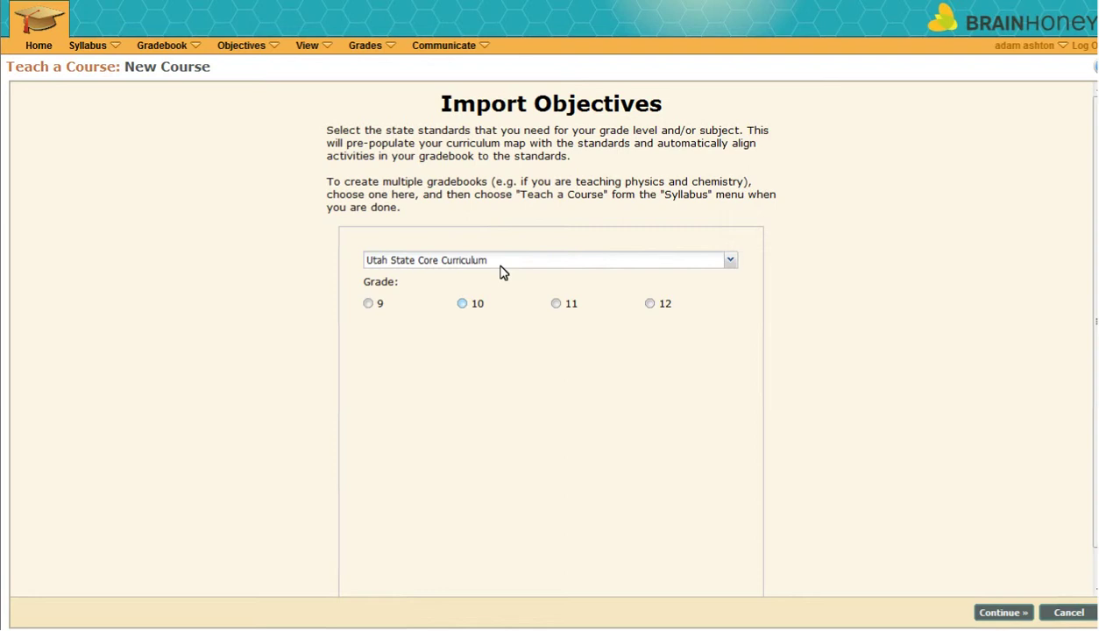
- Choose grade 10 Mathematics standards and keep only the four Algebra 1 objectives (MA.A:1 through MA.A3:4)
{"action": "left_click", "coordinate": [463, 304]}
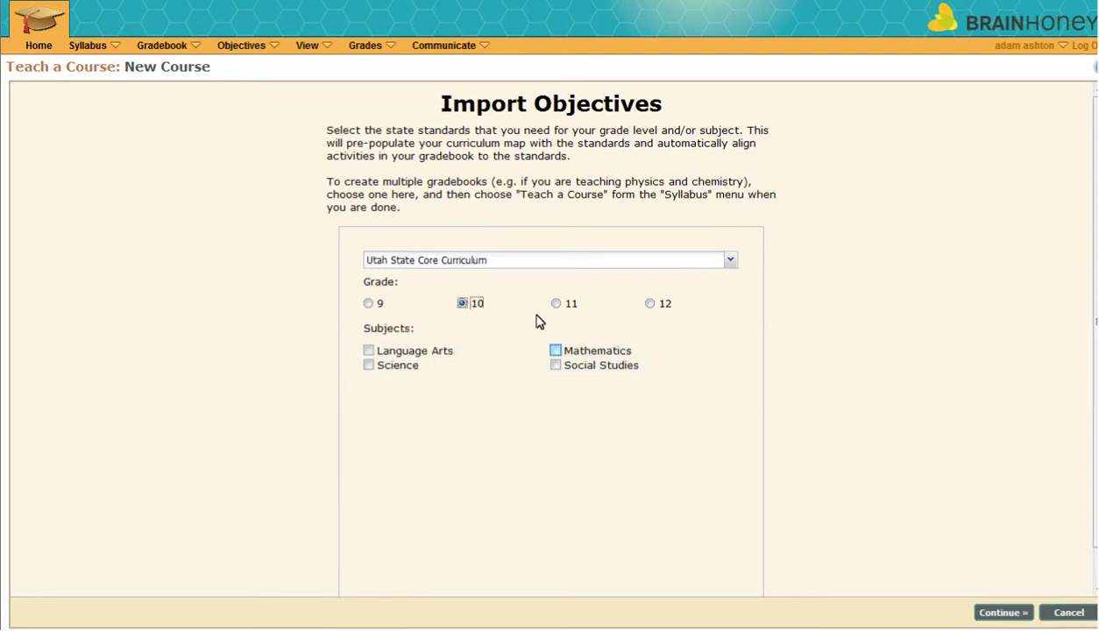
{"action": "left_click", "coordinate": [556, 351]}
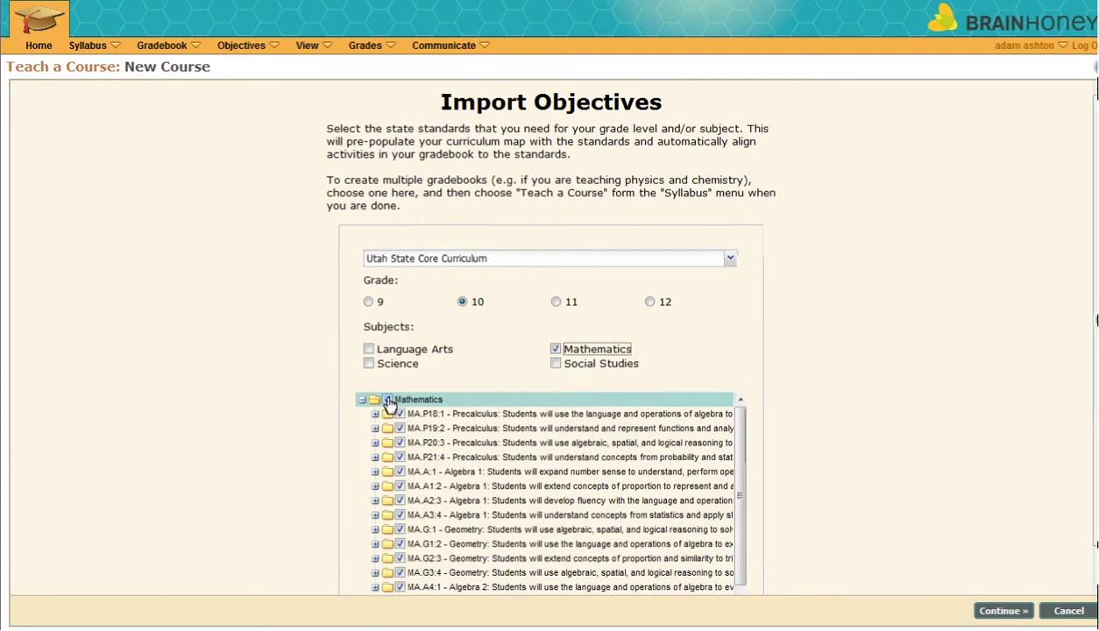
{"action": "left_click", "coordinate": [388, 402]}
{"action": "left_click", "coordinate": [389, 401]}
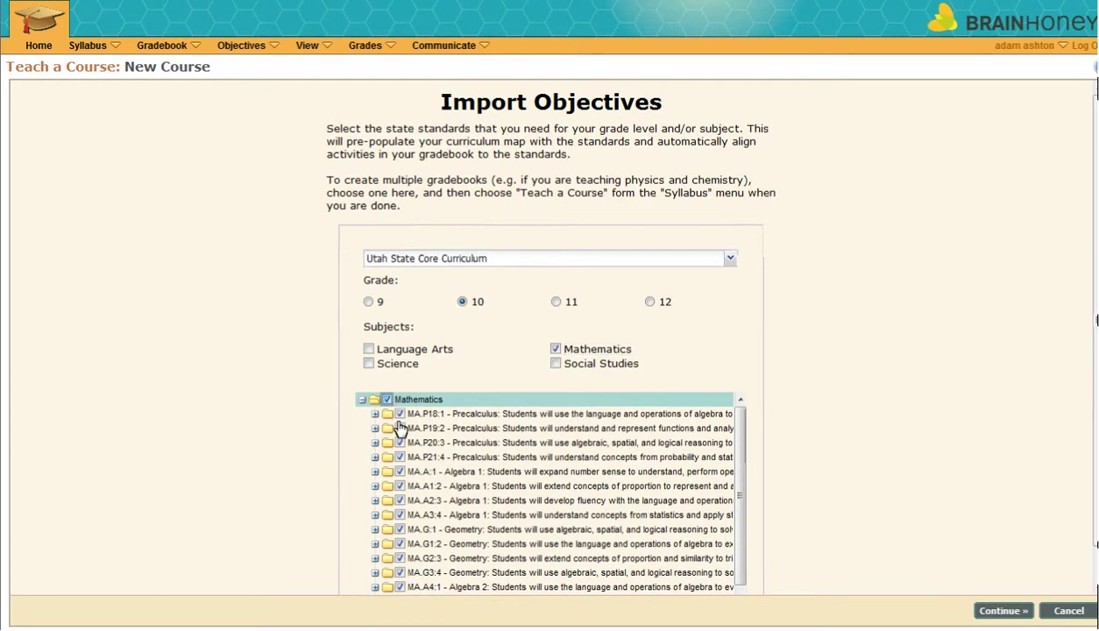
{"action": "left_click", "coordinate": [400, 471]}
{"action": "left_click", "coordinate": [400, 486]}
{"action": "left_click", "coordinate": [399, 500]}
{"action": "left_click", "coordinate": [400, 515]}
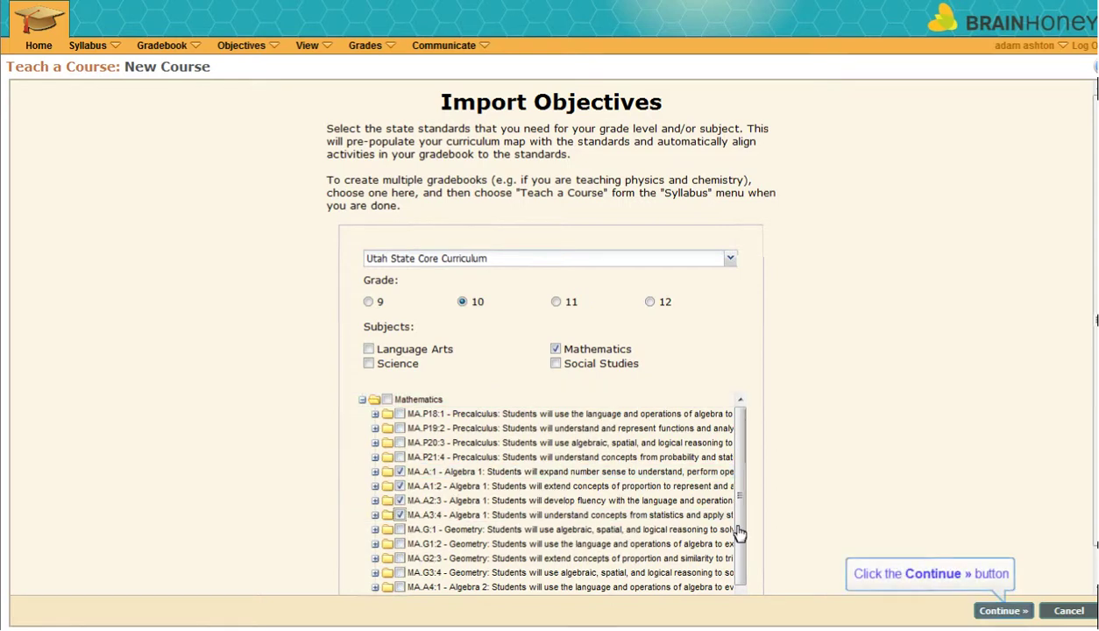
- Enter the course description 'This course will help...' and add a second section with default dates
{"action": "left_click", "coordinate": [1005, 612]}
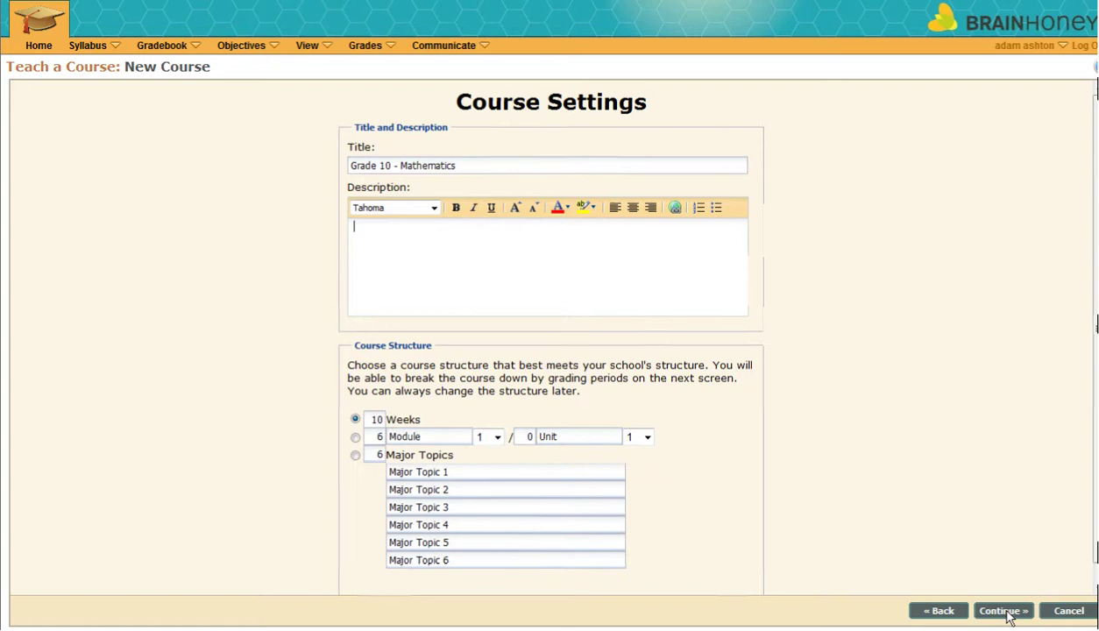
{"action": "type", "text": "This "}
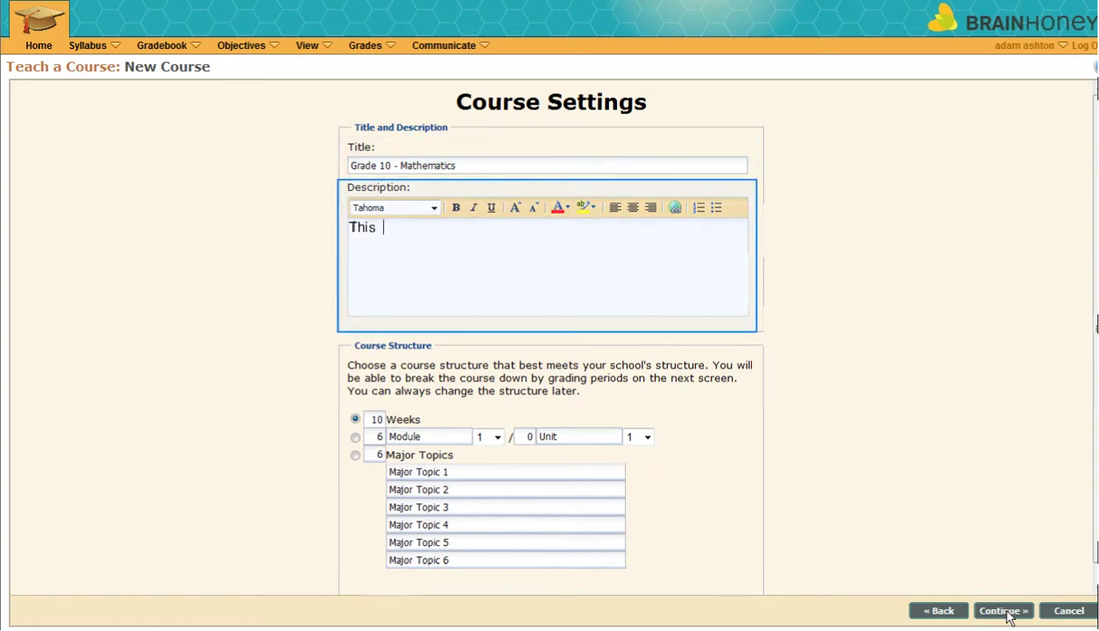
{"action": "type", "text": "course will "}
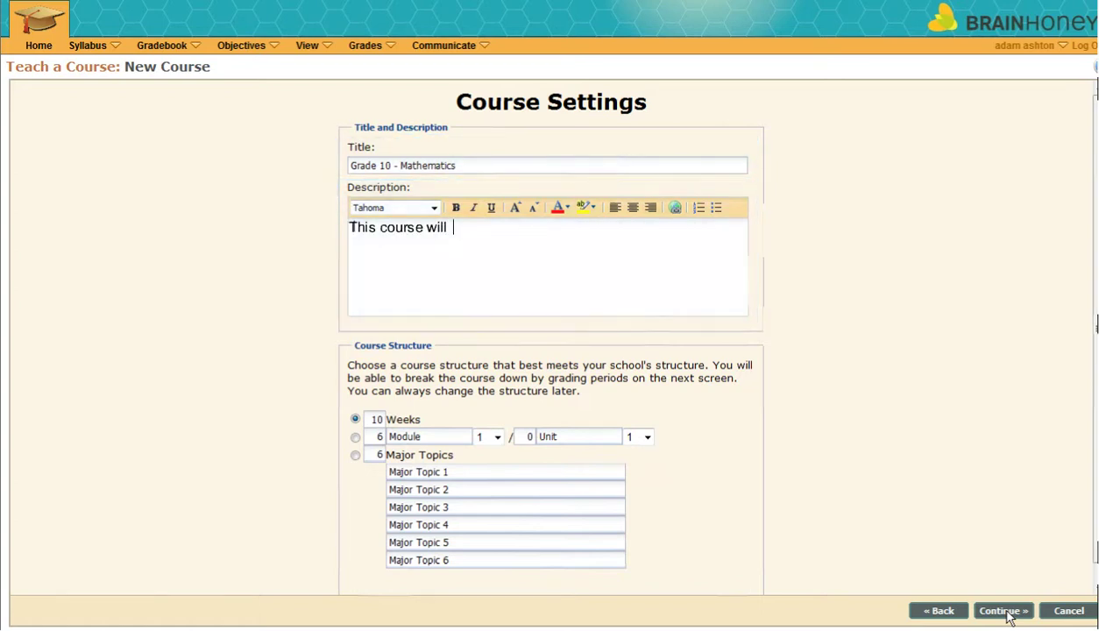
{"action": "type", "text": "help..."}
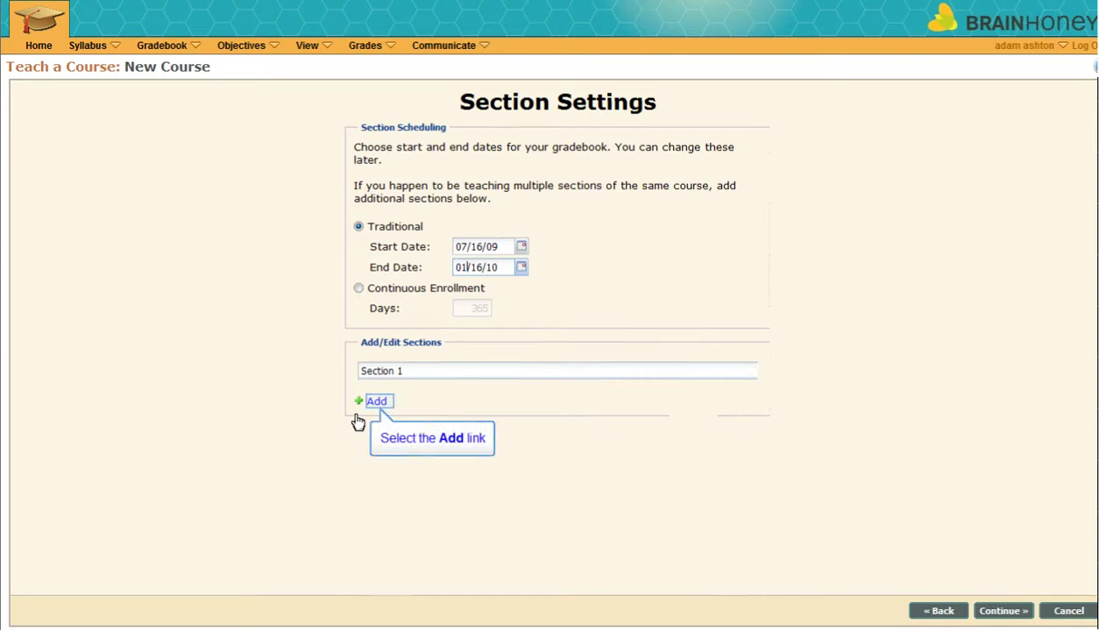
{"action": "left_click", "coordinate": [376, 407]}
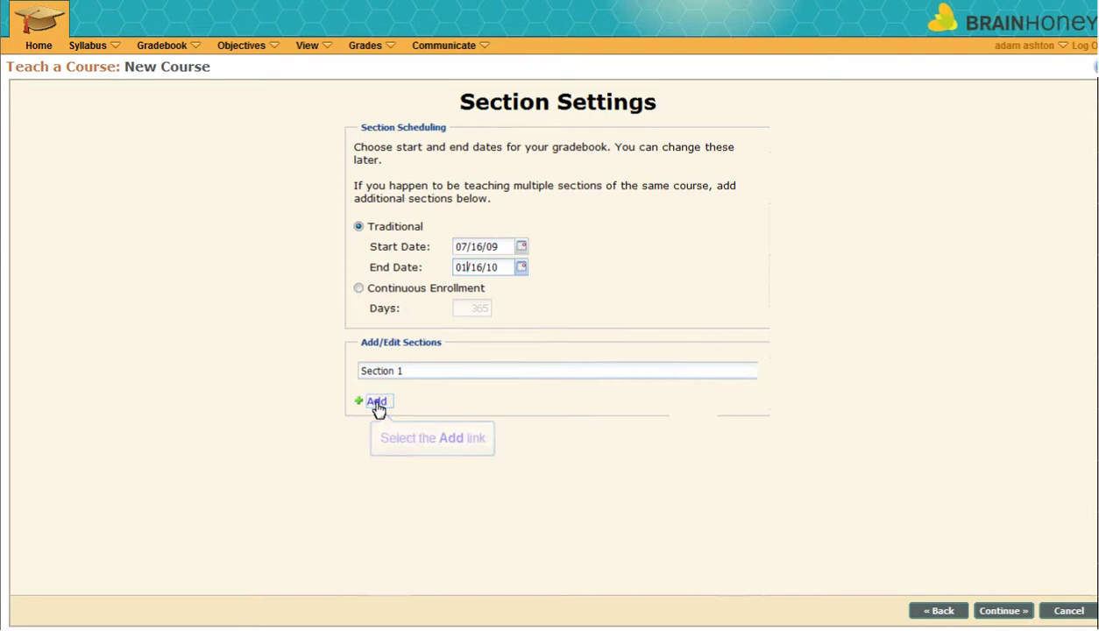
- Enter grading categories Tests 40, Quizzes 10, Homework 20, Projects 30 with a 70% mastery threshold
{"action": "left_click", "coordinate": [1004, 611]}
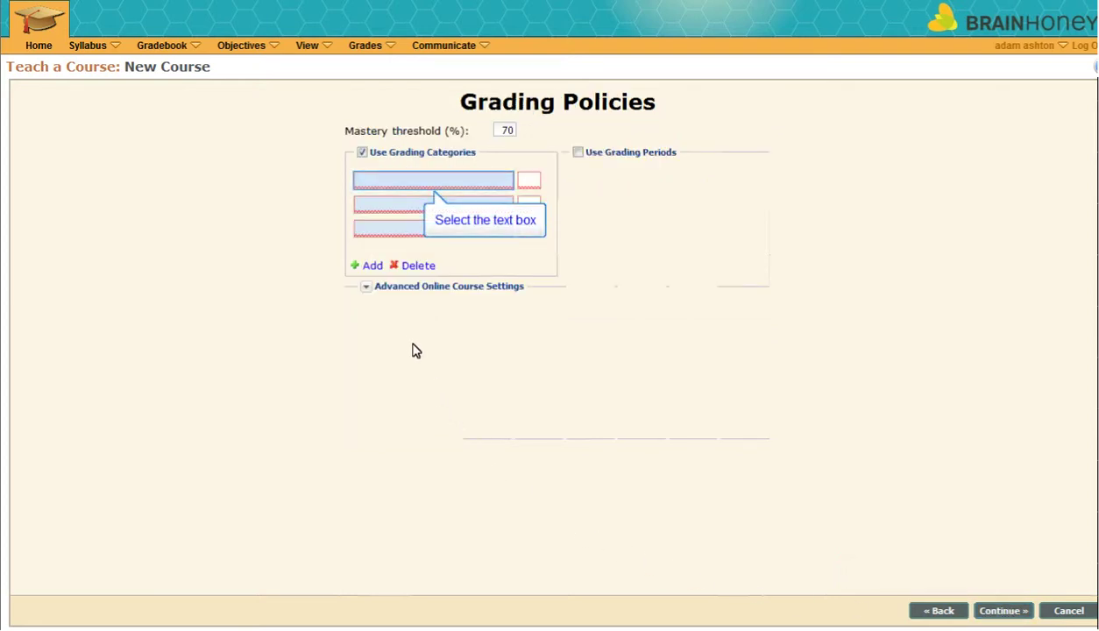
{"action": "left_click", "coordinate": [386, 182]}
{"action": "type", "text": "Tests"}
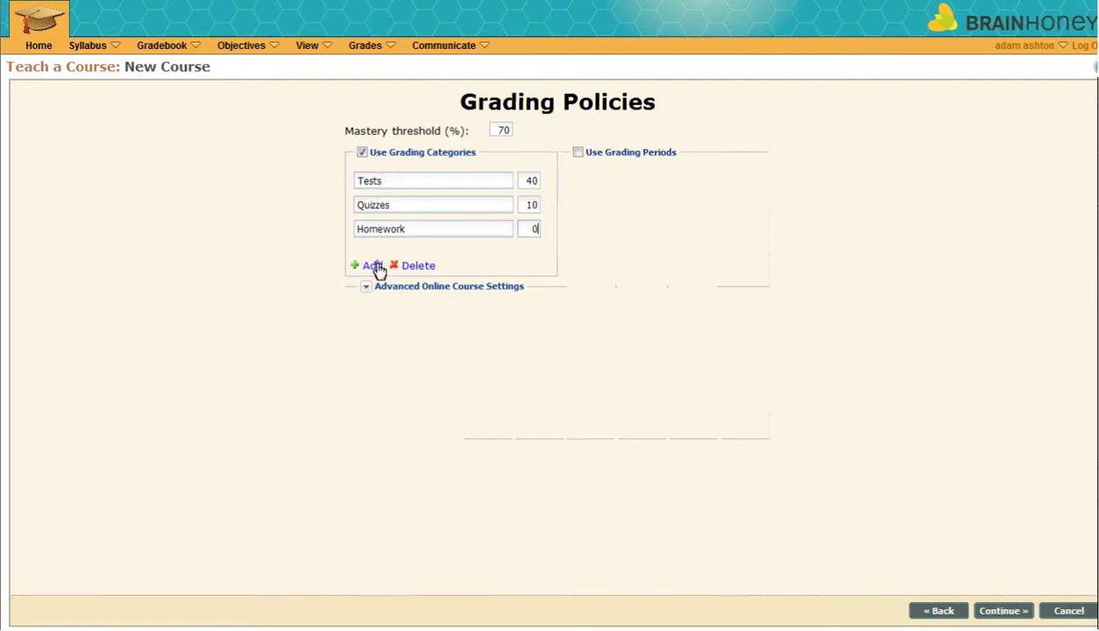
{"action": "left_click", "coordinate": [372, 265]}
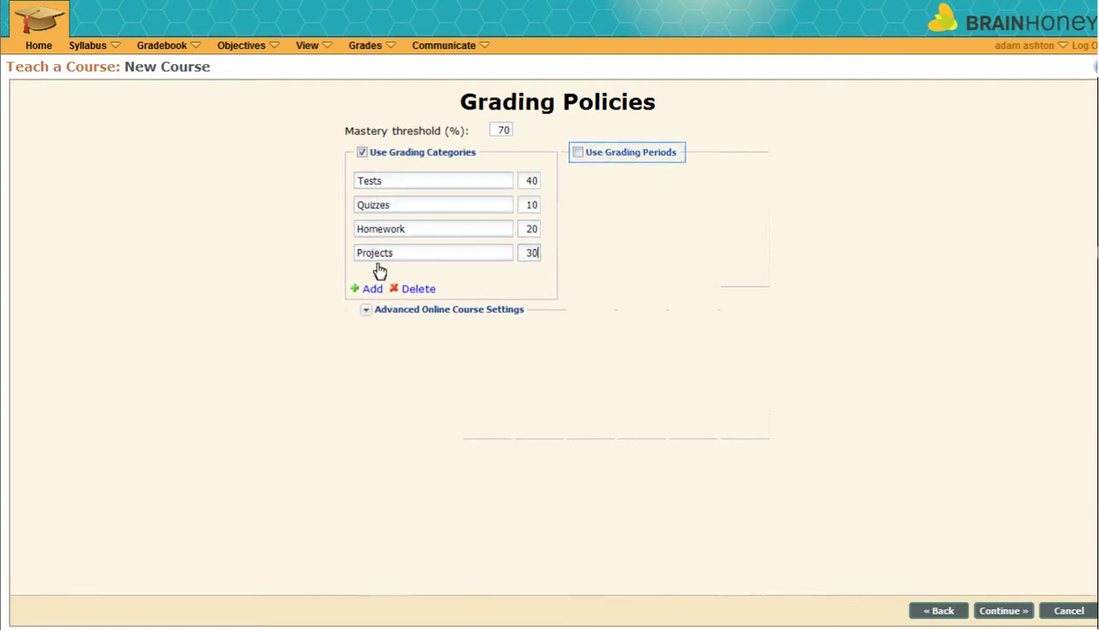
{"action": "left_click", "coordinate": [365, 311]}
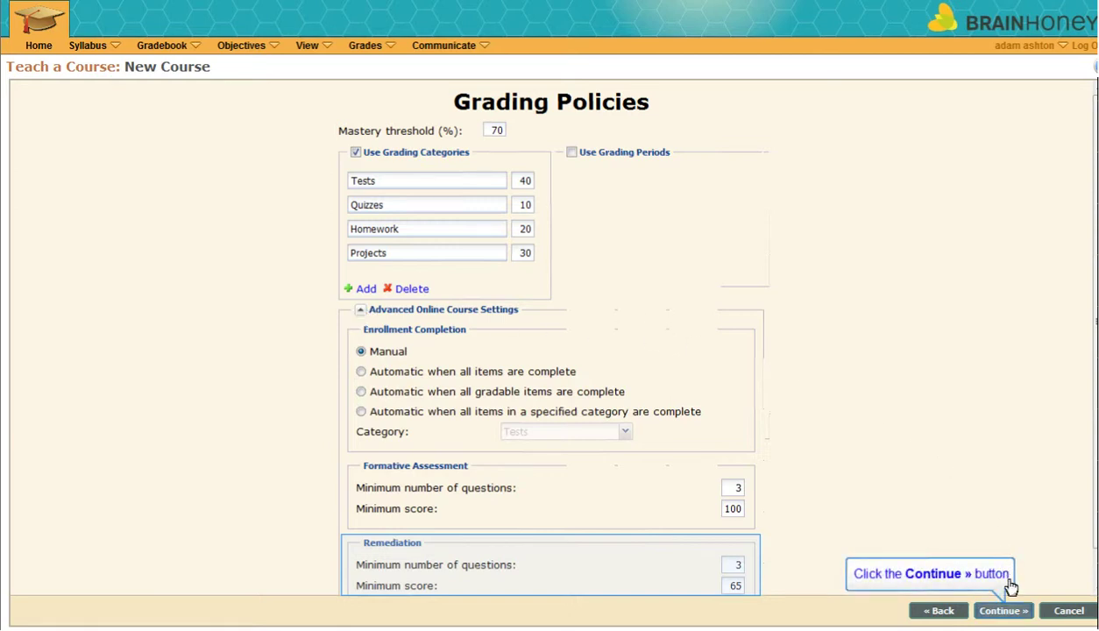
{"action": "left_click", "coordinate": [1010, 612]}
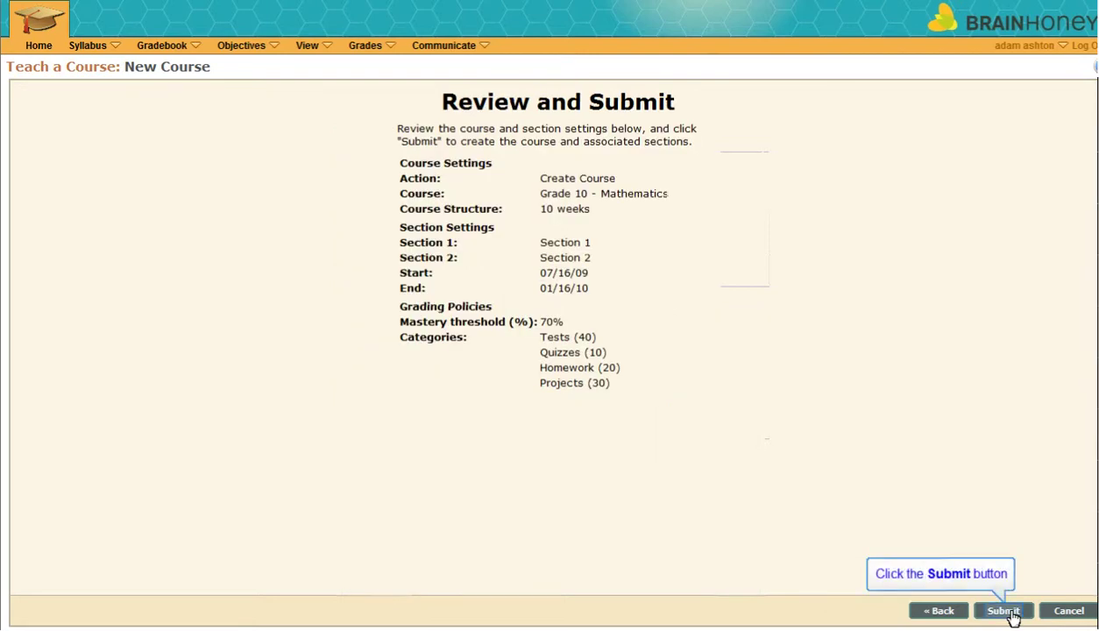
- Submit the review page to create Grade 10 - Mathematics with Section 1 and Section 2
{"action": "left_click", "coordinate": [1004, 611]}
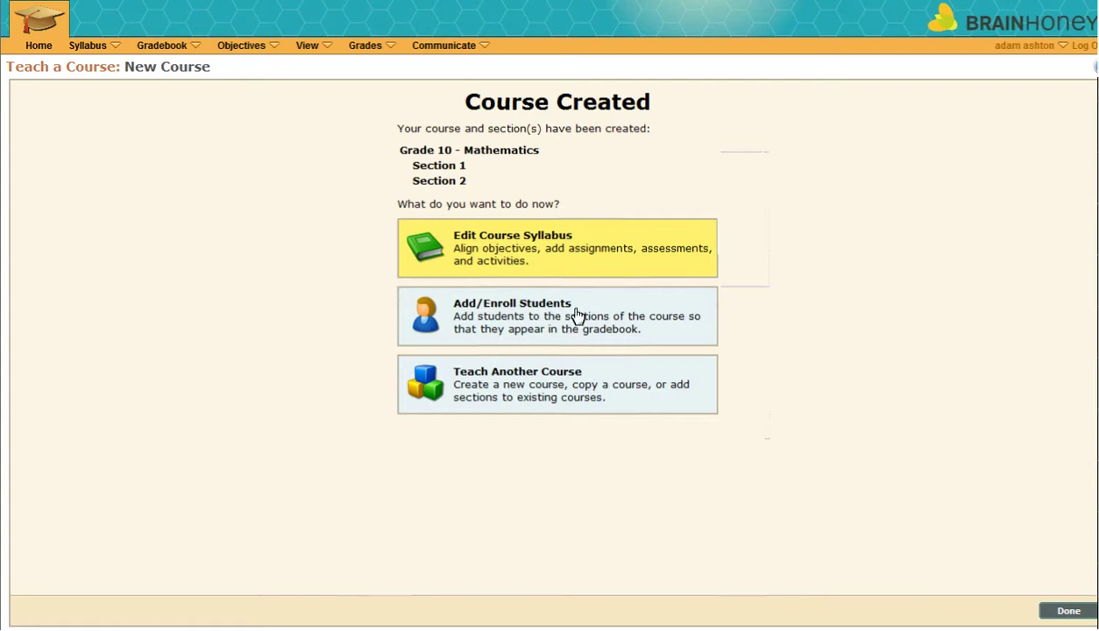
- In the syllabus editor, drag MA.A1:2.1.a and MA.A1:2.1.b to Week 1 and MA.A1:2.1.d to Week 2
{"action": "left_click", "coordinate": [572, 243]}
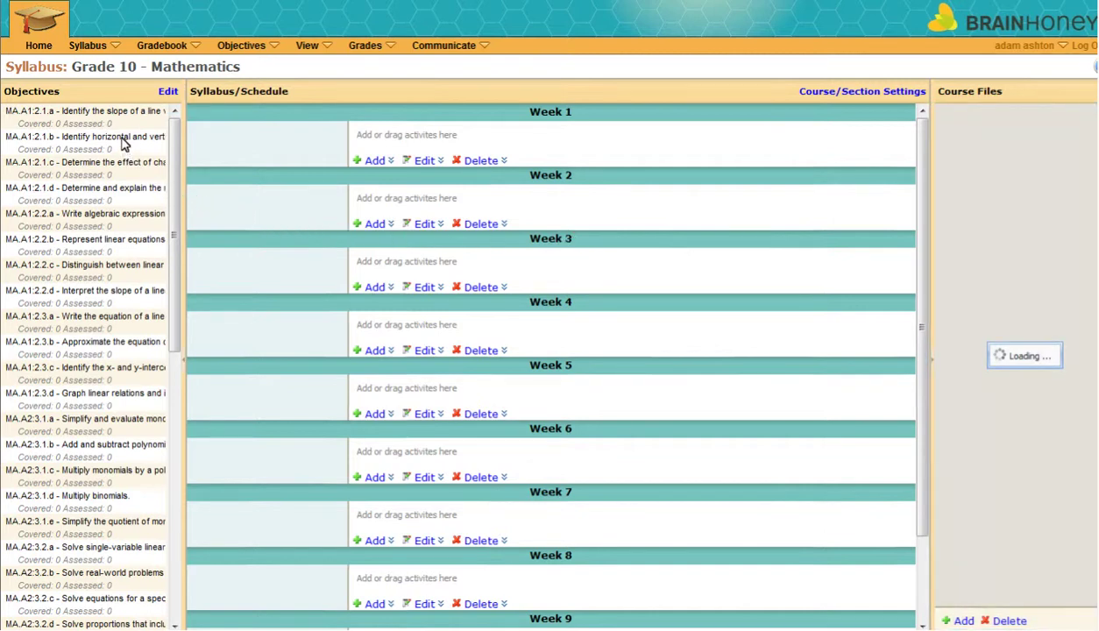
{"action": "left_click_drag", "start_coordinate": [120, 128], "coordinate": [250, 142]}
{"action": "left_click_drag", "start_coordinate": [135, 140], "coordinate": [193, 151]}
{"action": "left_click_drag", "start_coordinate": [88, 162], "coordinate": [242, 198]}
{"action": "left_click_drag", "start_coordinate": [88, 188], "coordinate": [198, 193]}
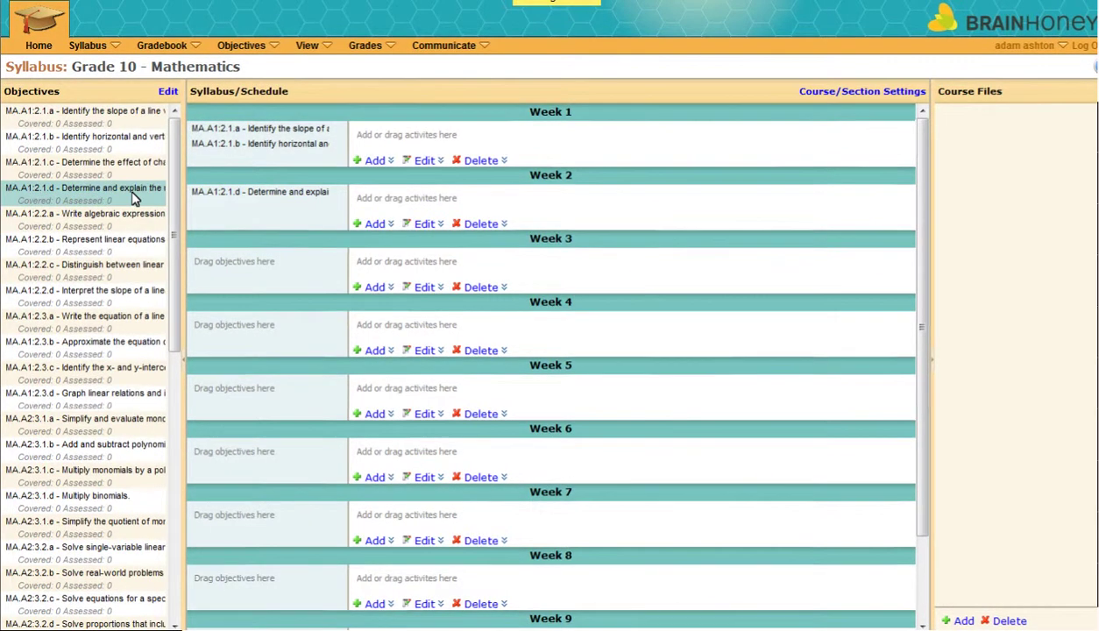